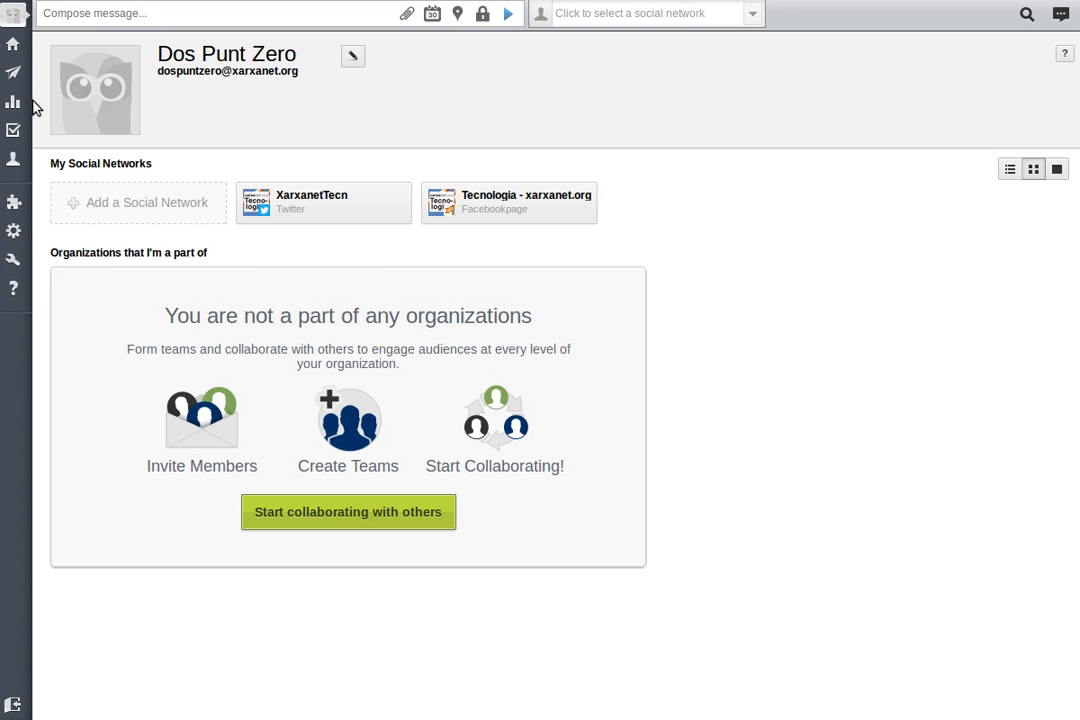
# Open the analytics section and preview the Twitter Engagement - Summary and Facebook Insights report templates.
pyautogui.moveTo(24, 102)
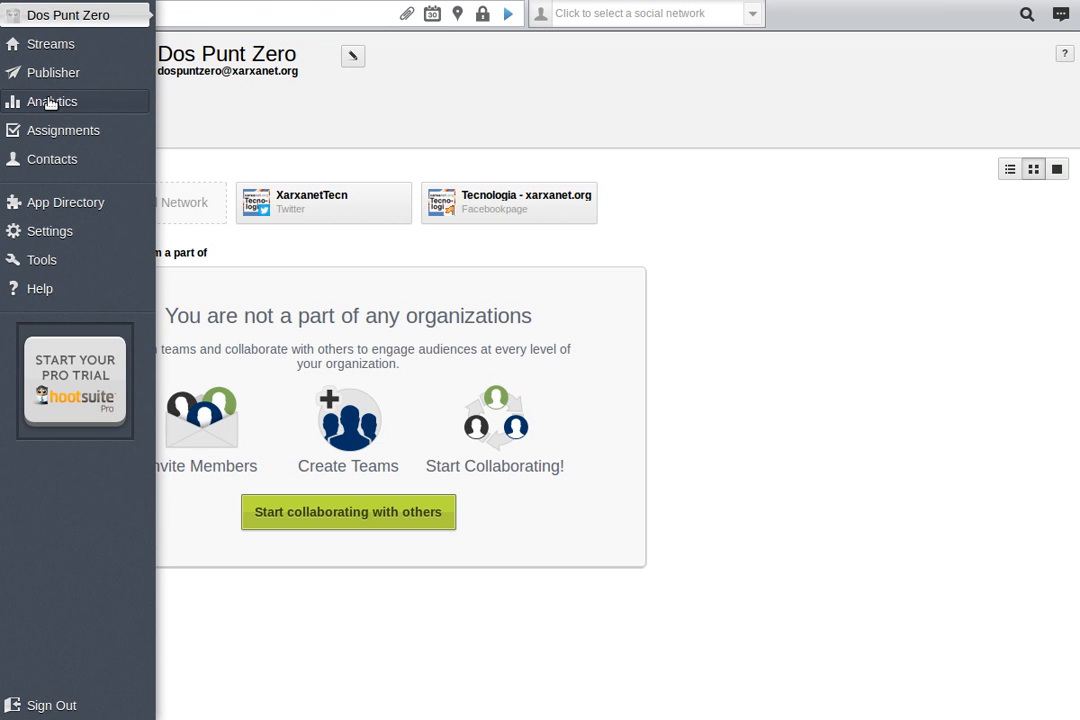
pyautogui.click(50, 103)
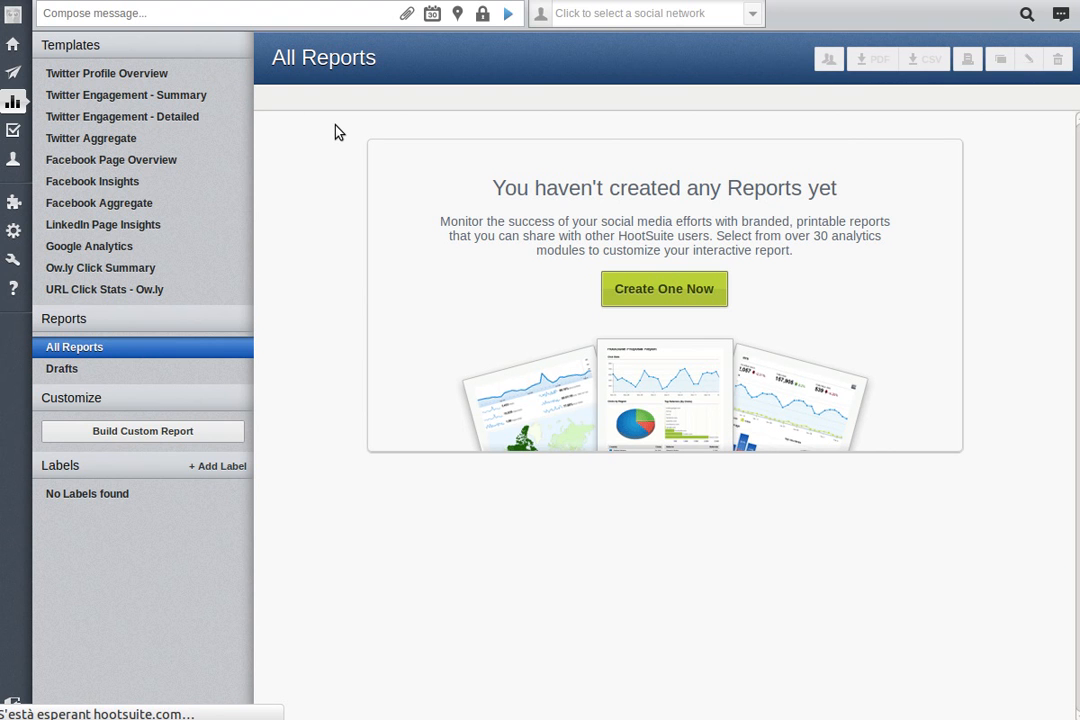
pyautogui.click(138, 97)
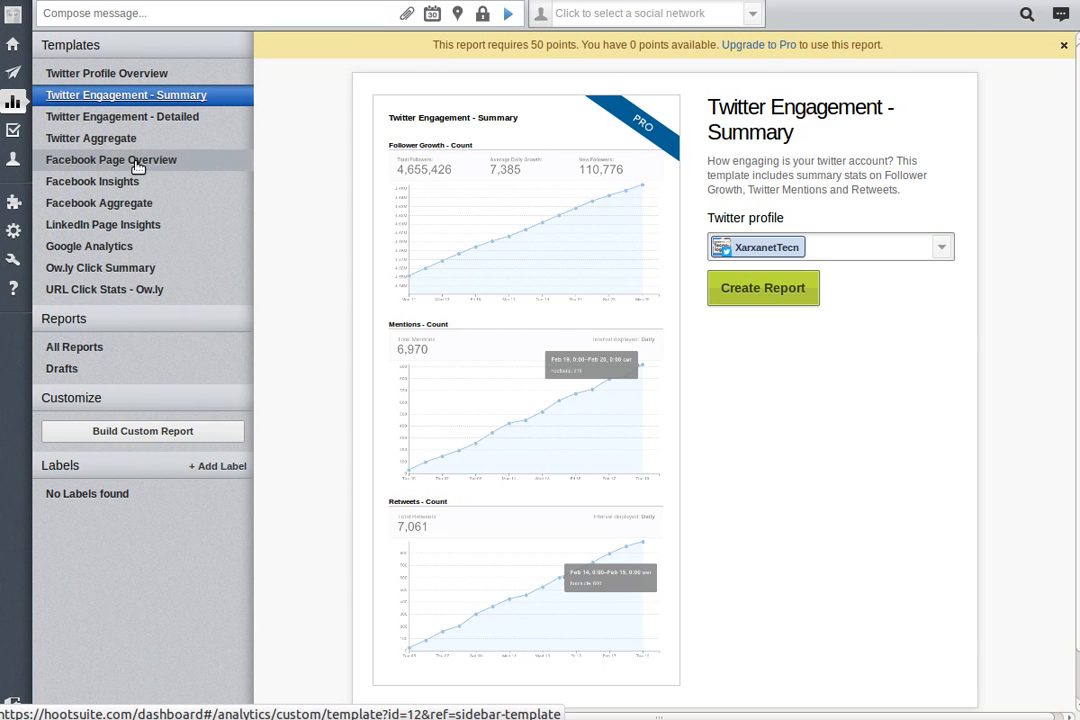
pyautogui.click(104, 181)
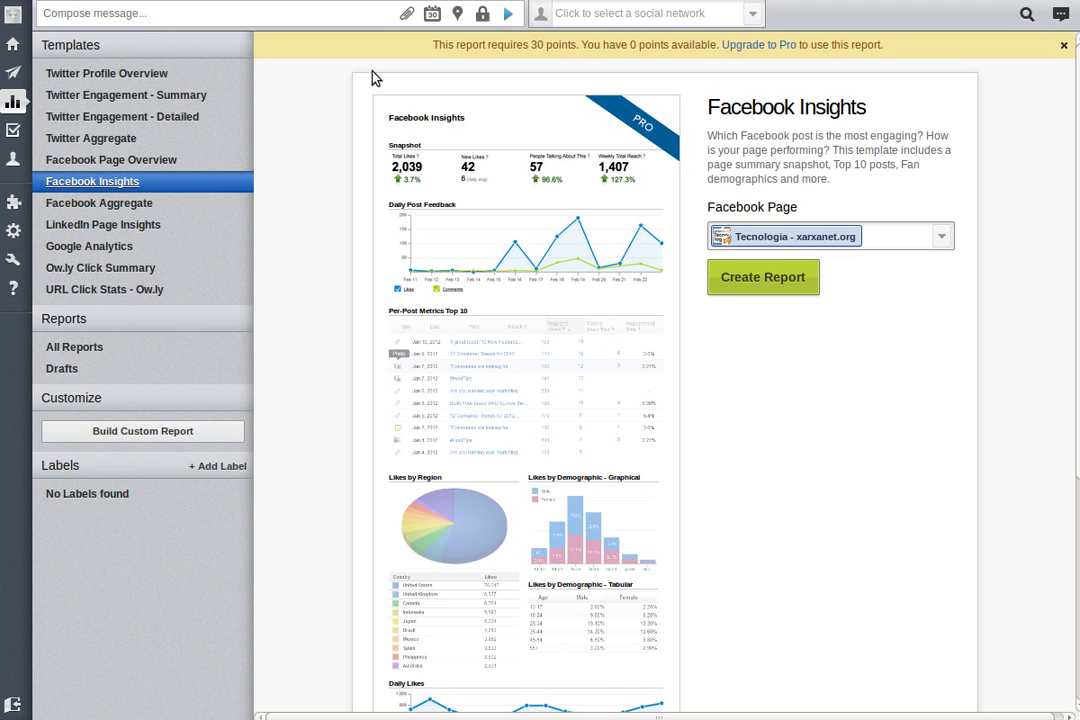
# Create a Twitter Profile Overview report for XarxanetTecn and review its follower growth, keyword and popular links sections.
pyautogui.click(145, 78)
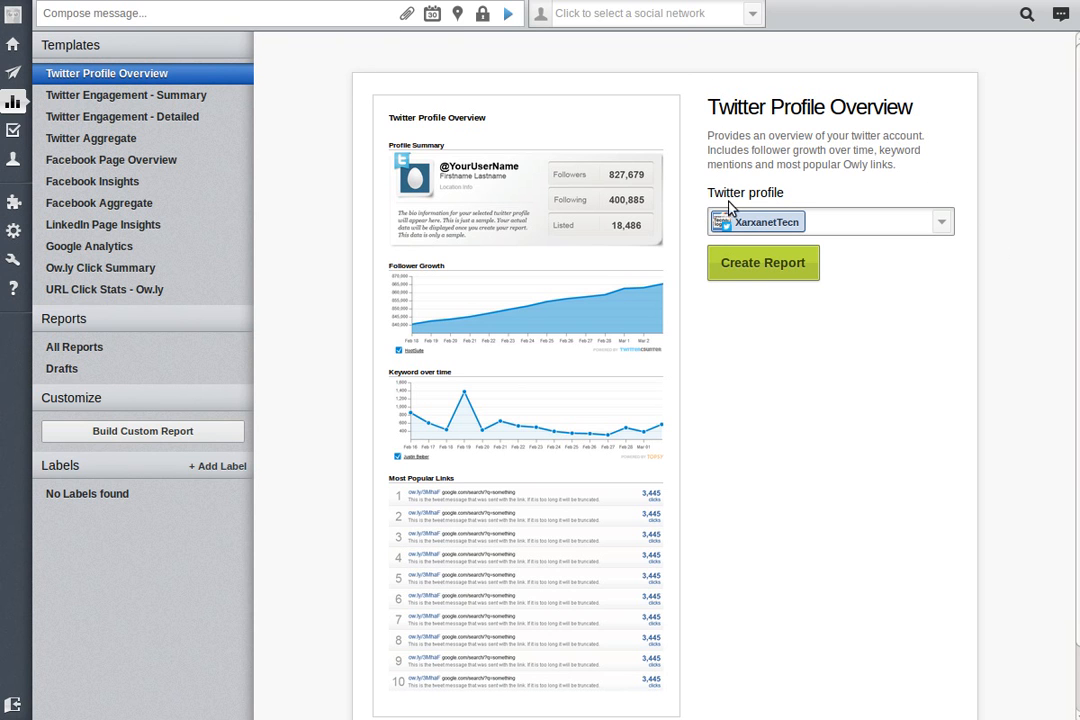
pyautogui.click(765, 261)
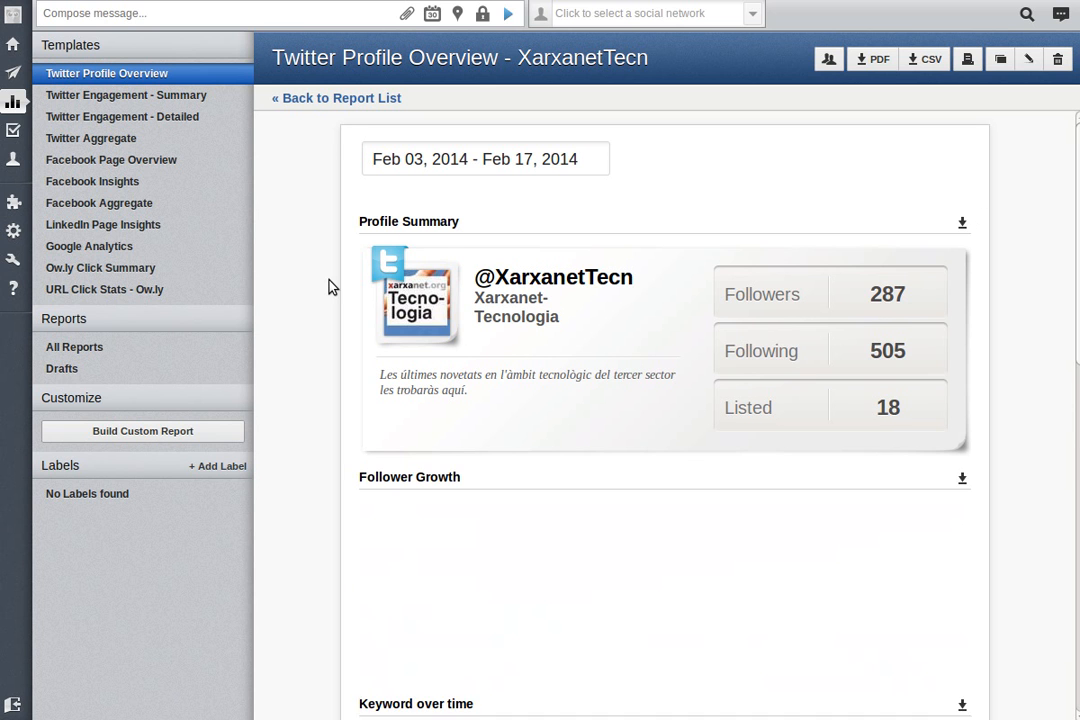
pyautogui.scroll(-3, 330, 287)
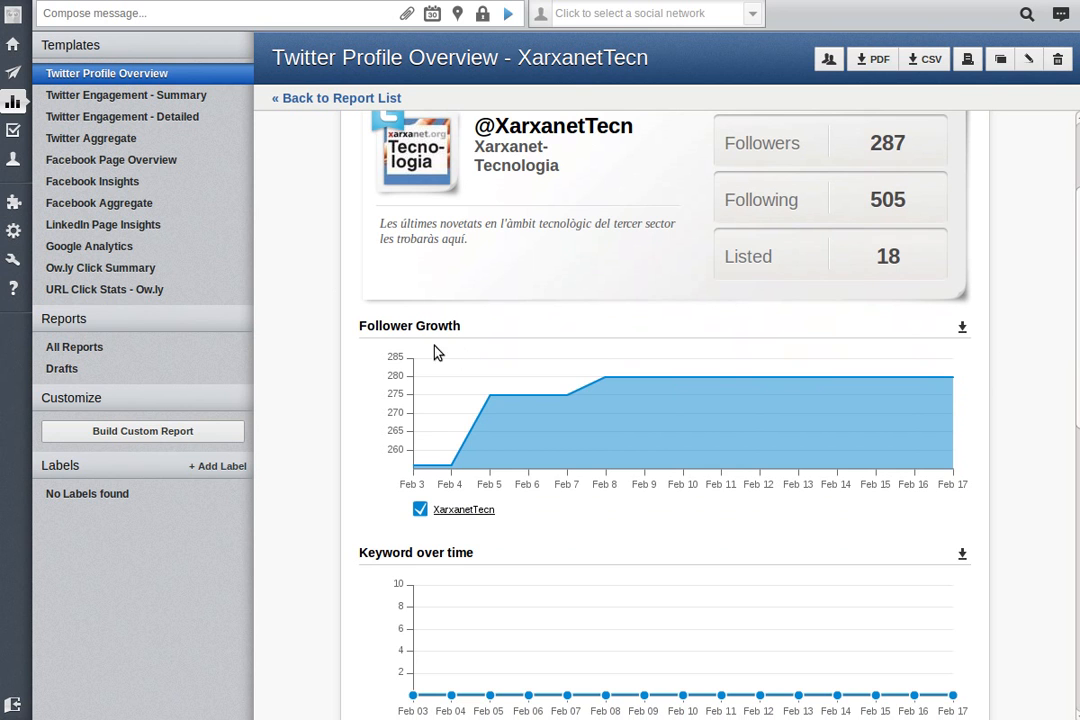
pyautogui.moveTo(493, 445)
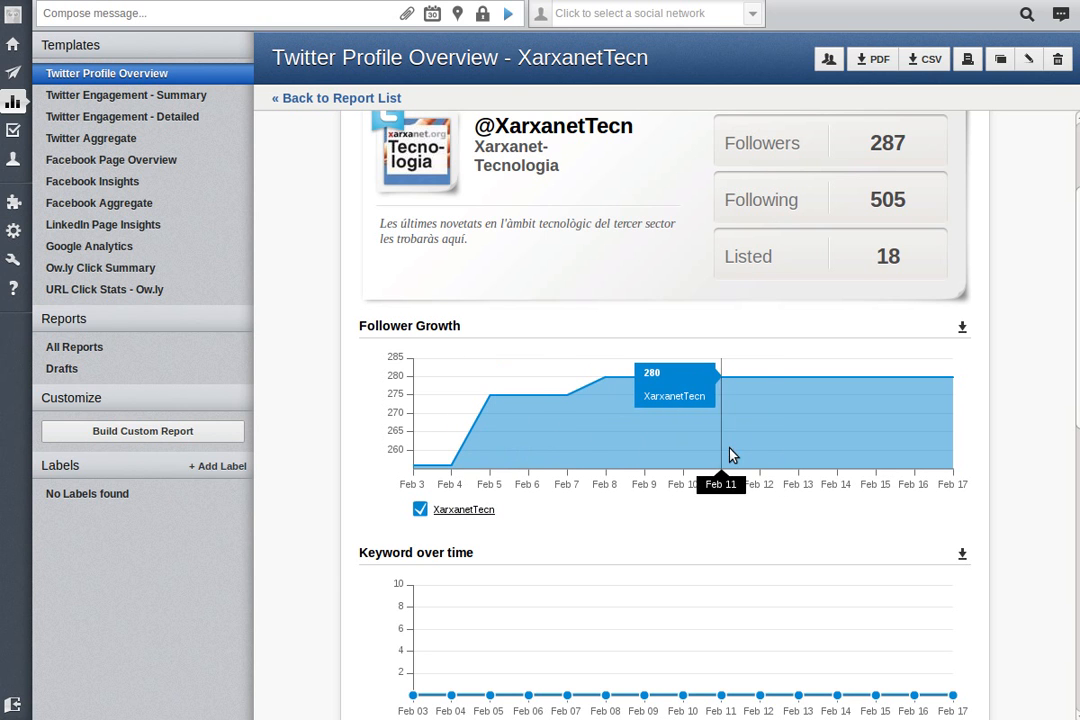
pyautogui.scroll(-1, 336, 495)
pyautogui.scroll(-5, 336, 495)
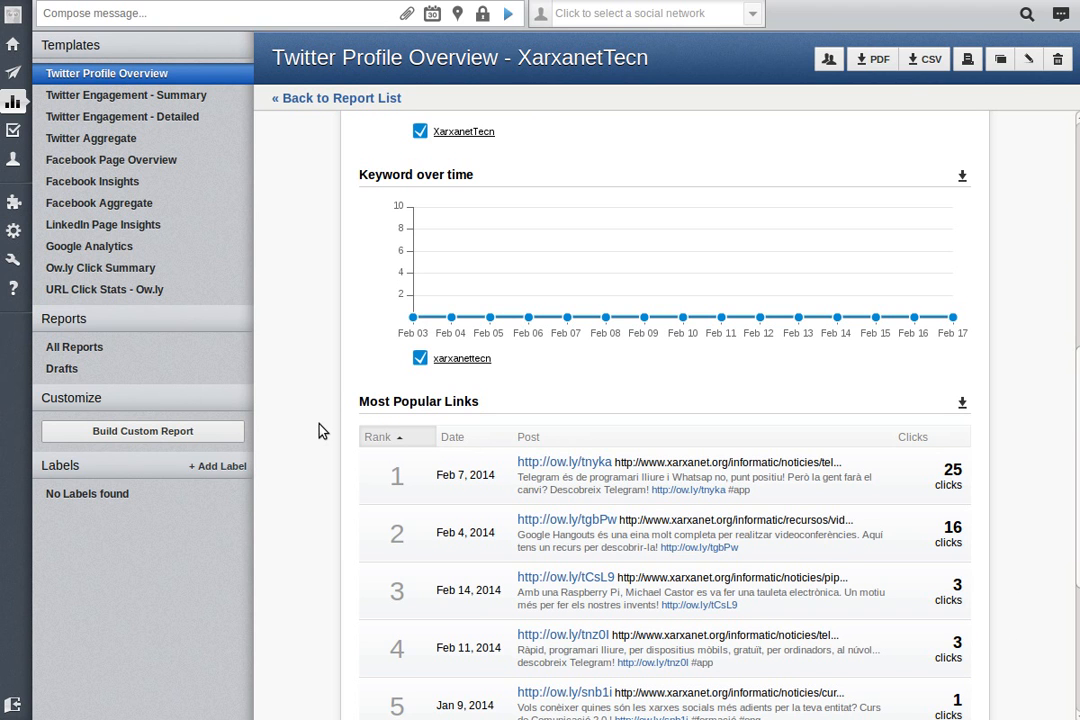
# Create a Facebook Page Overview report for the Tecnologia - xarxanet.org page and review its daily likes and post feedback.
pyautogui.click(74, 165)
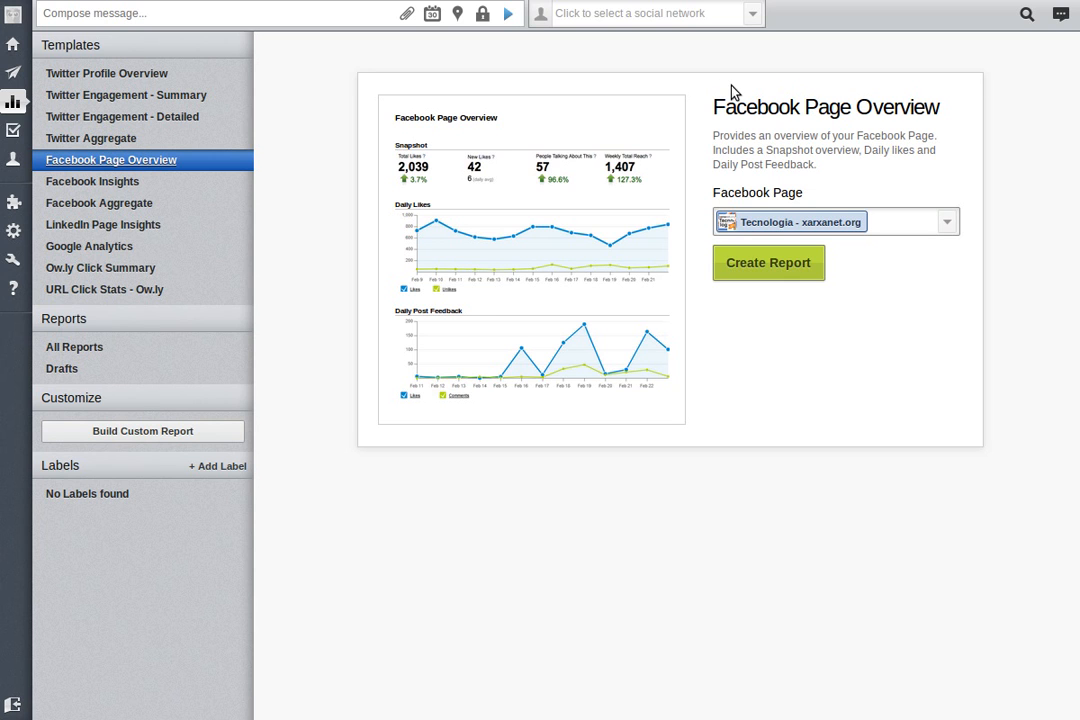
pyautogui.click(760, 259)
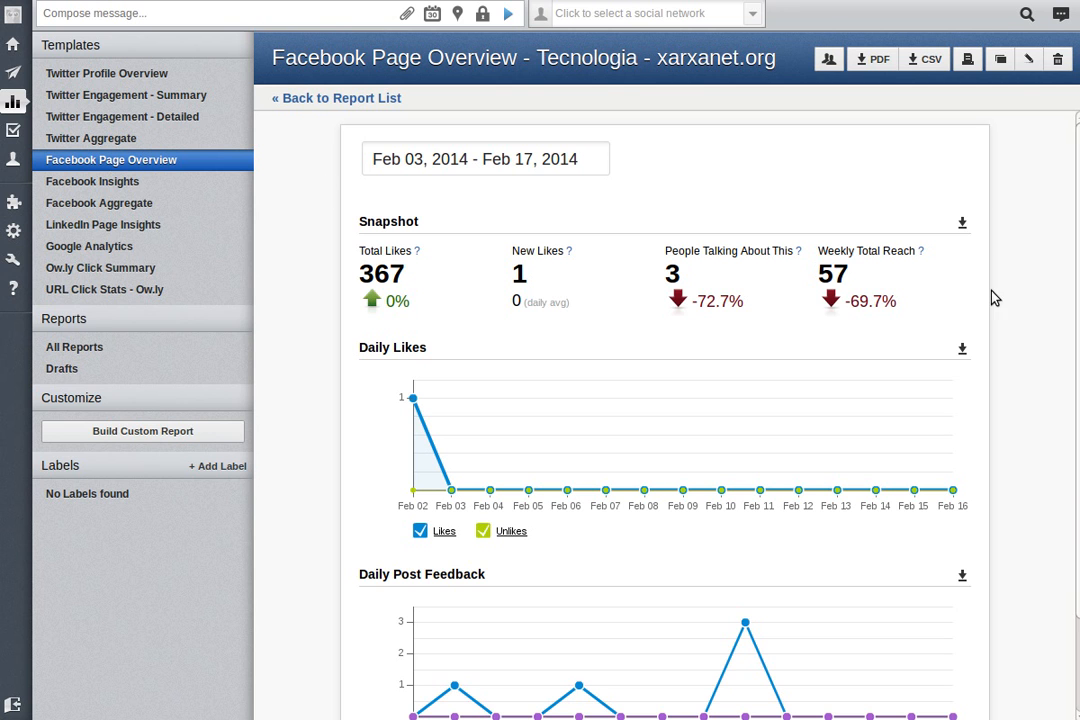
pyautogui.scroll(-1, 316, 378)
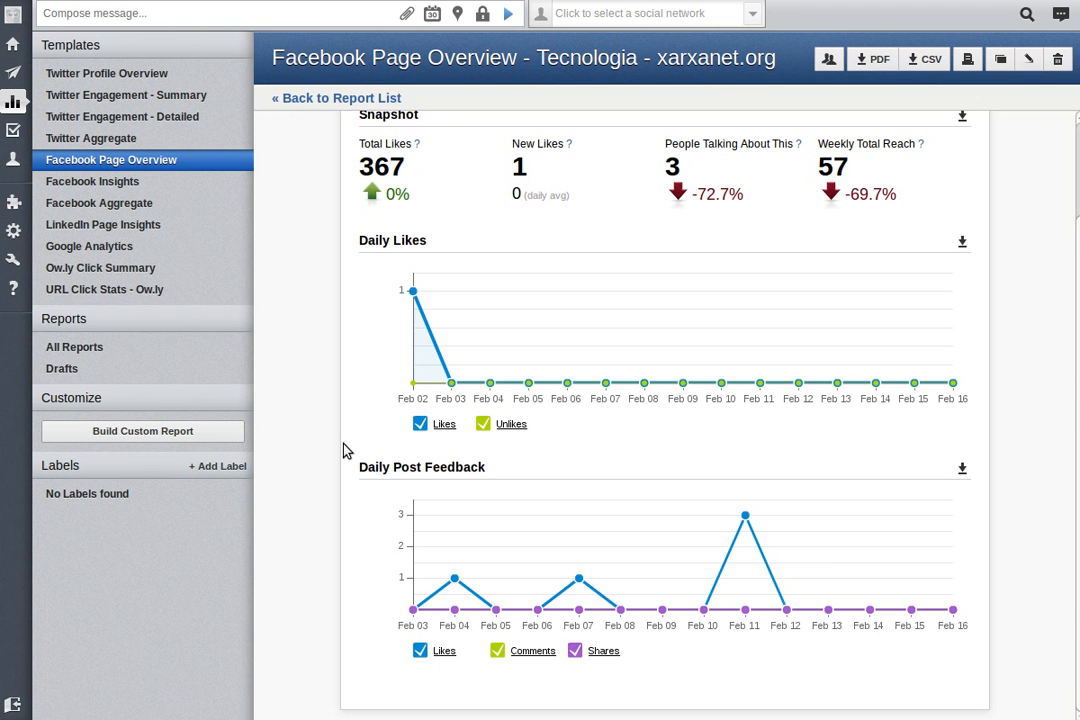
# Try to create an Ow.ly Click Summary report for the XarxanetTecn Twitter profile.
pyautogui.click(141, 277)
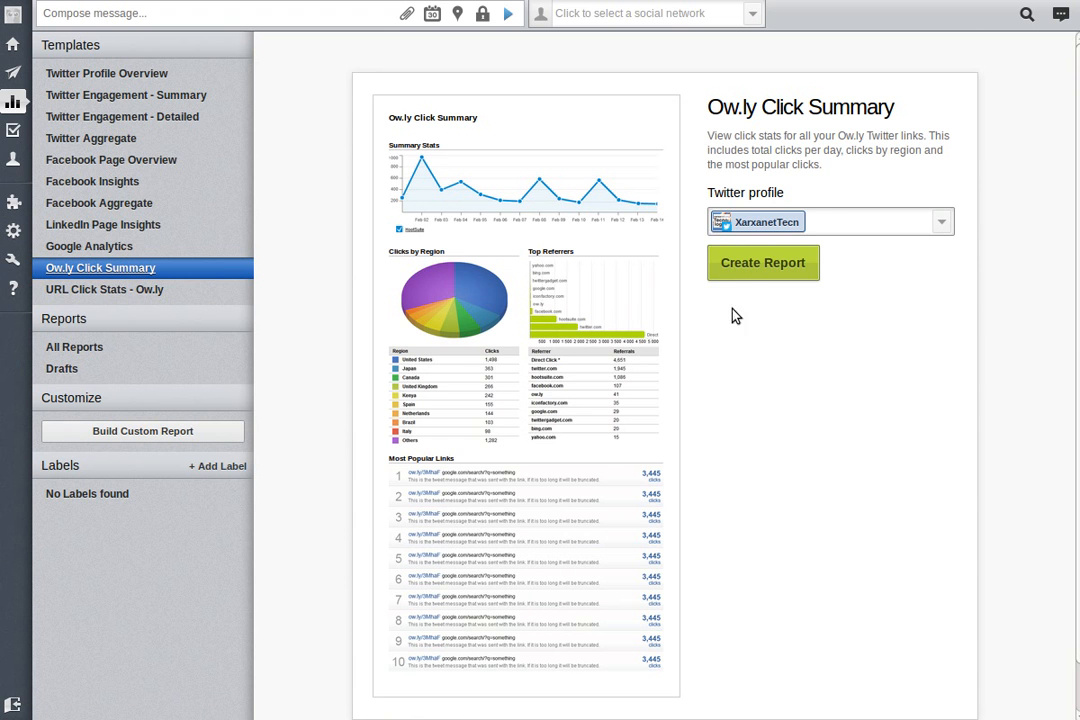
pyautogui.click(755, 264)
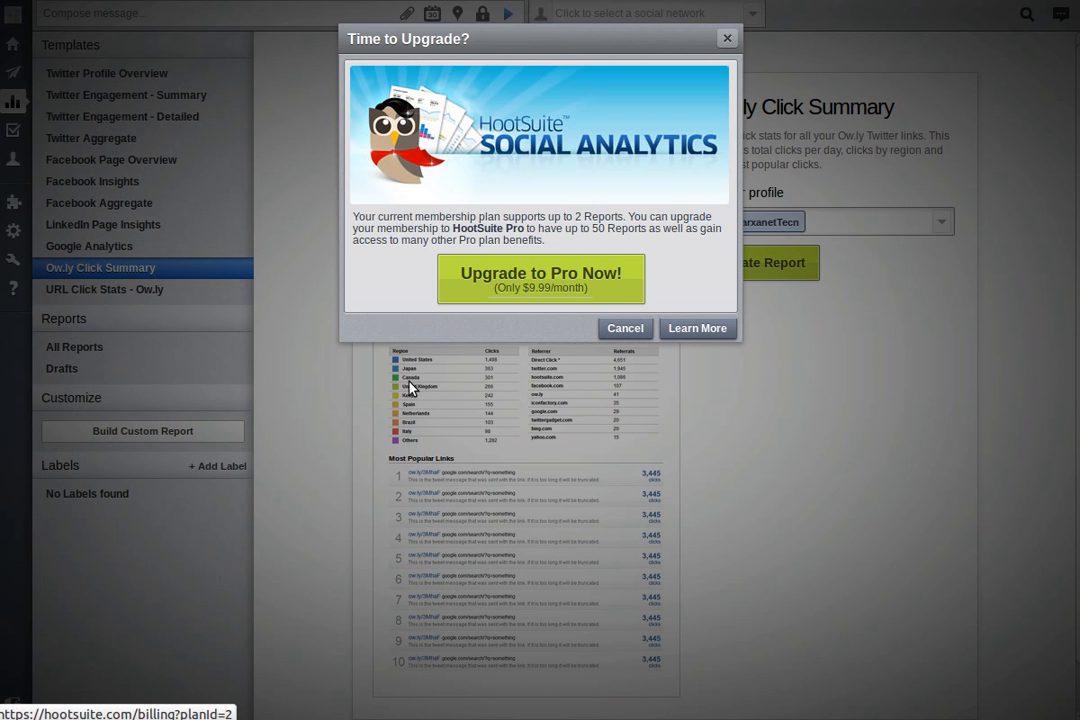
pyautogui.click(728, 39)
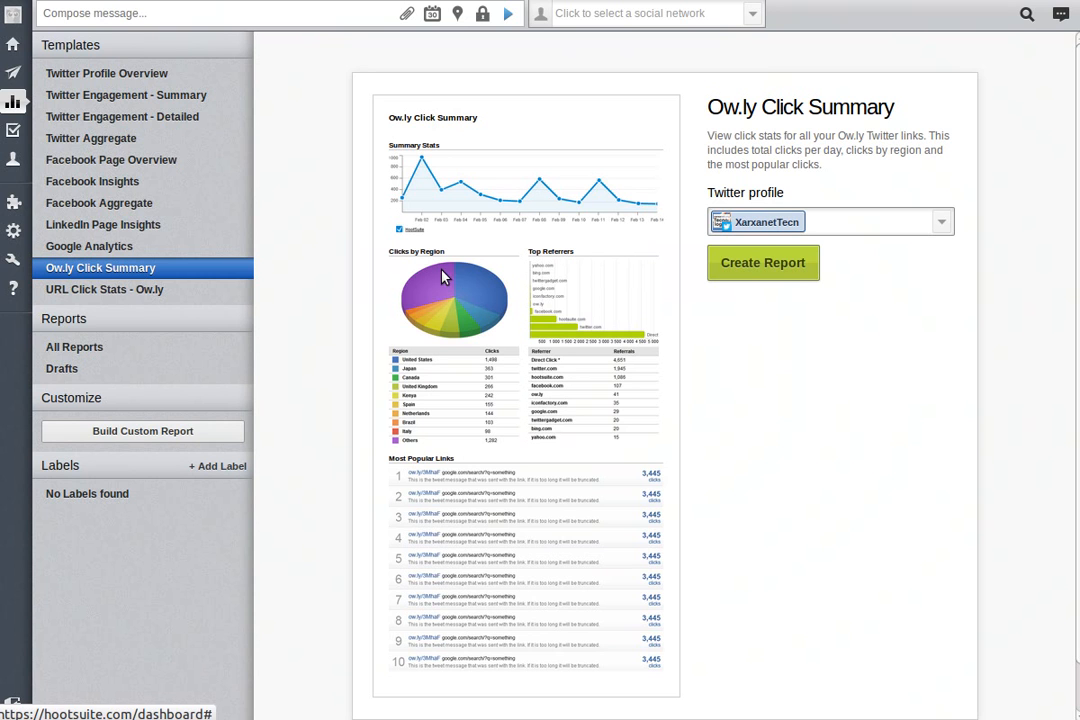
# Permanently delete the Twitter Profile Overview and Facebook Page Overview reports from the list of all reports.
pyautogui.click(79, 350)
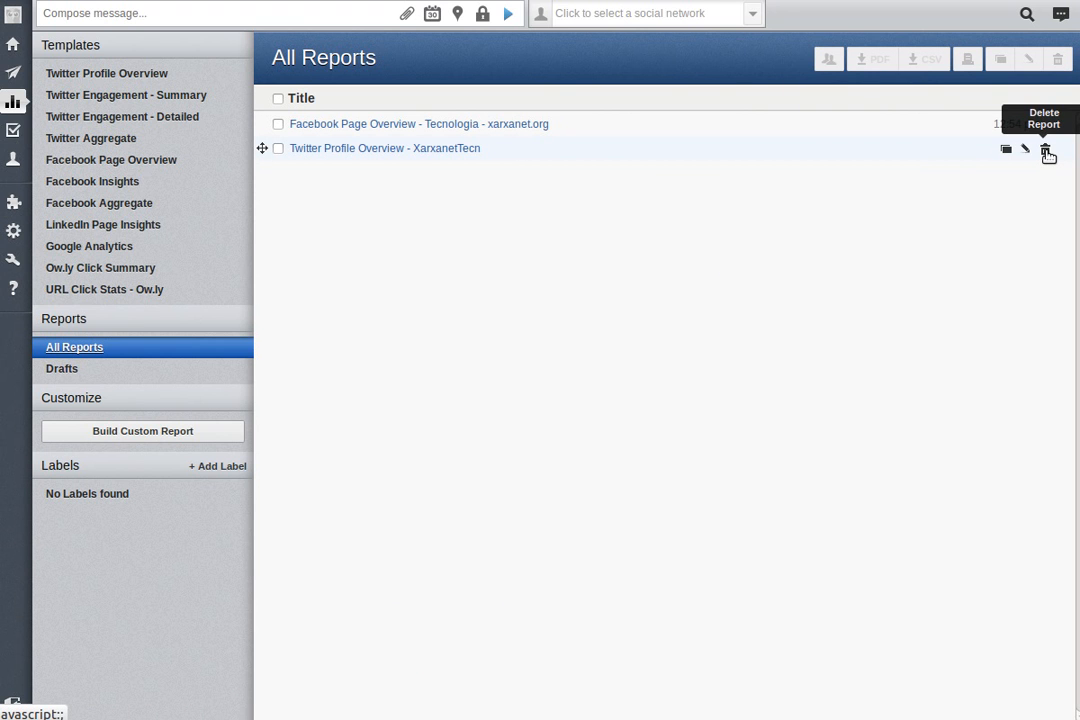
pyautogui.click(1046, 150)
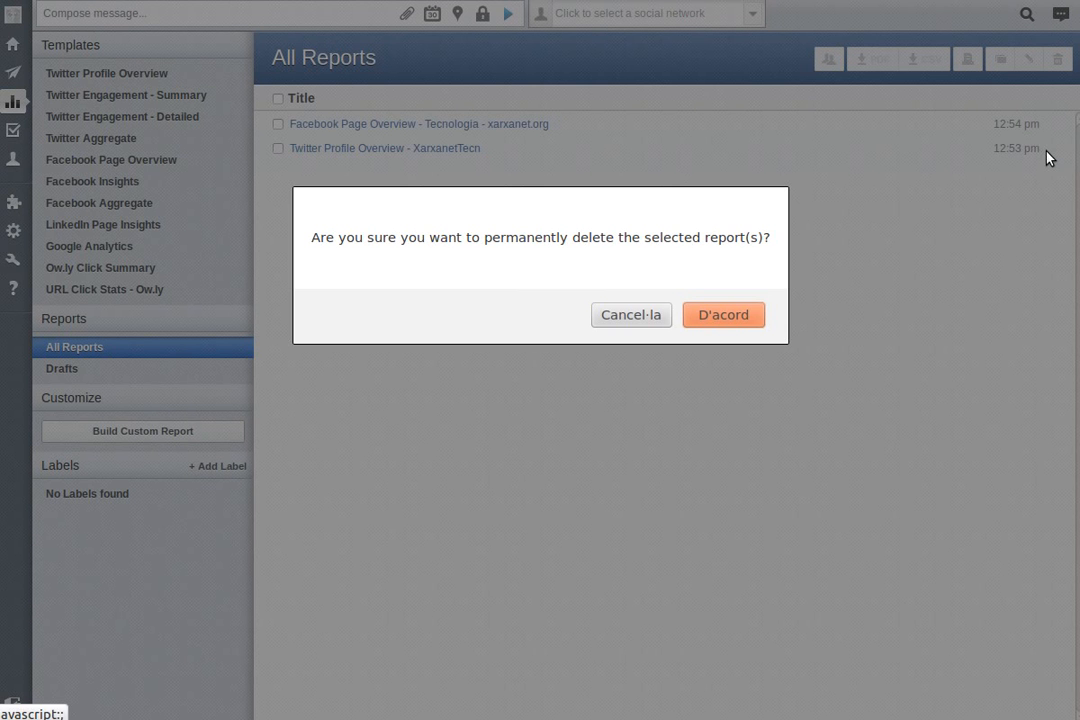
pyautogui.click(736, 316)
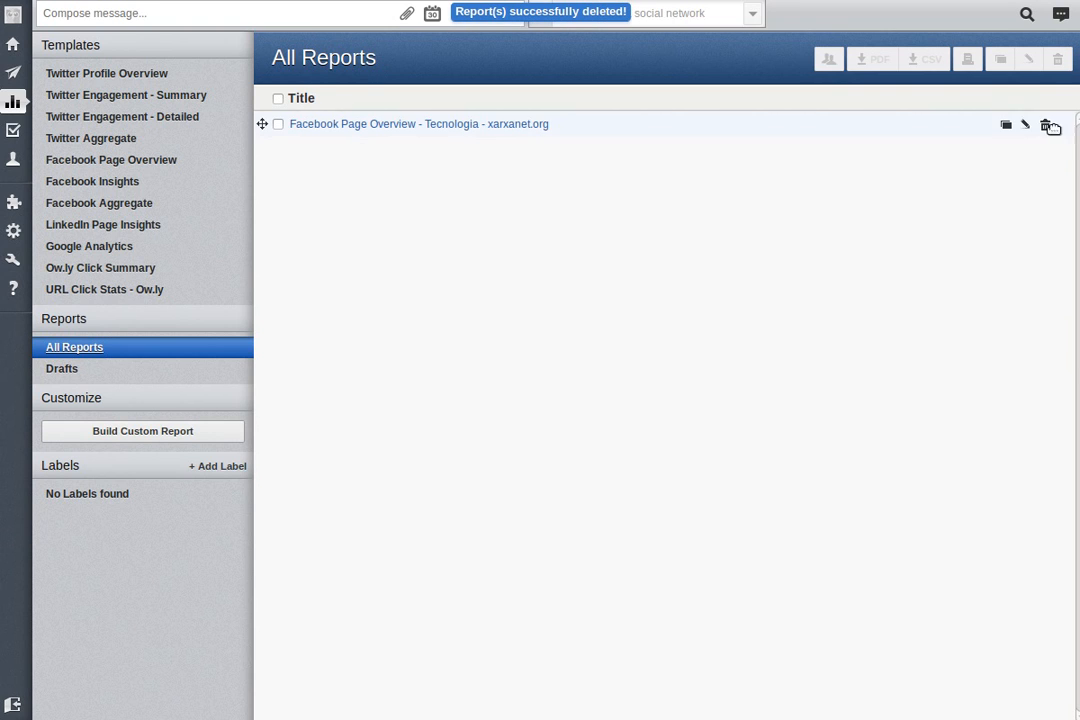
pyautogui.click(1046, 126)
pyautogui.click(704, 313)
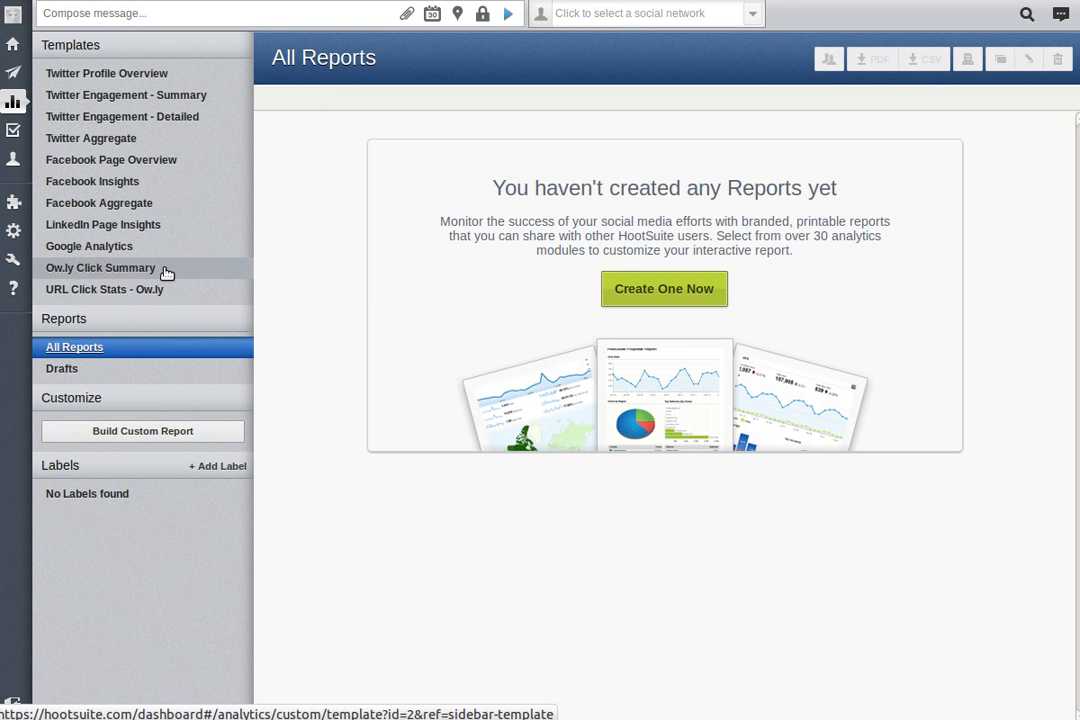
# Create an Ow.ly Click Summary report for XarxanetTecn and review its daily clicks, regions, referrers and most popular links.
pyautogui.click(101, 269)
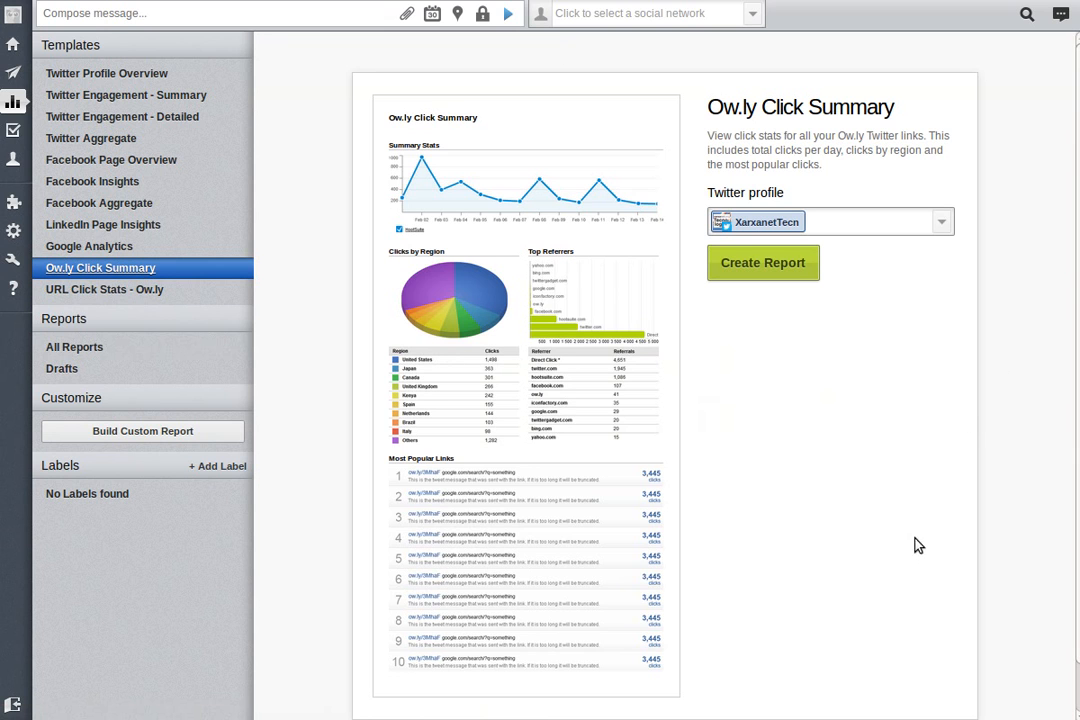
pyautogui.click(777, 265)
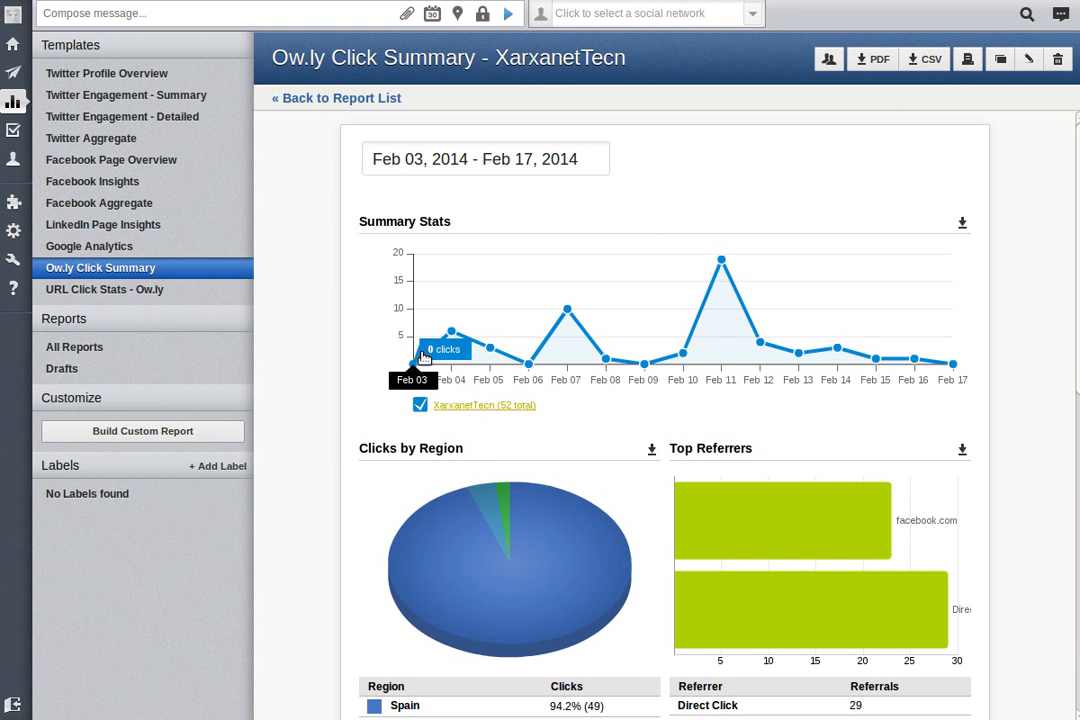
pyautogui.moveTo(456, 343)
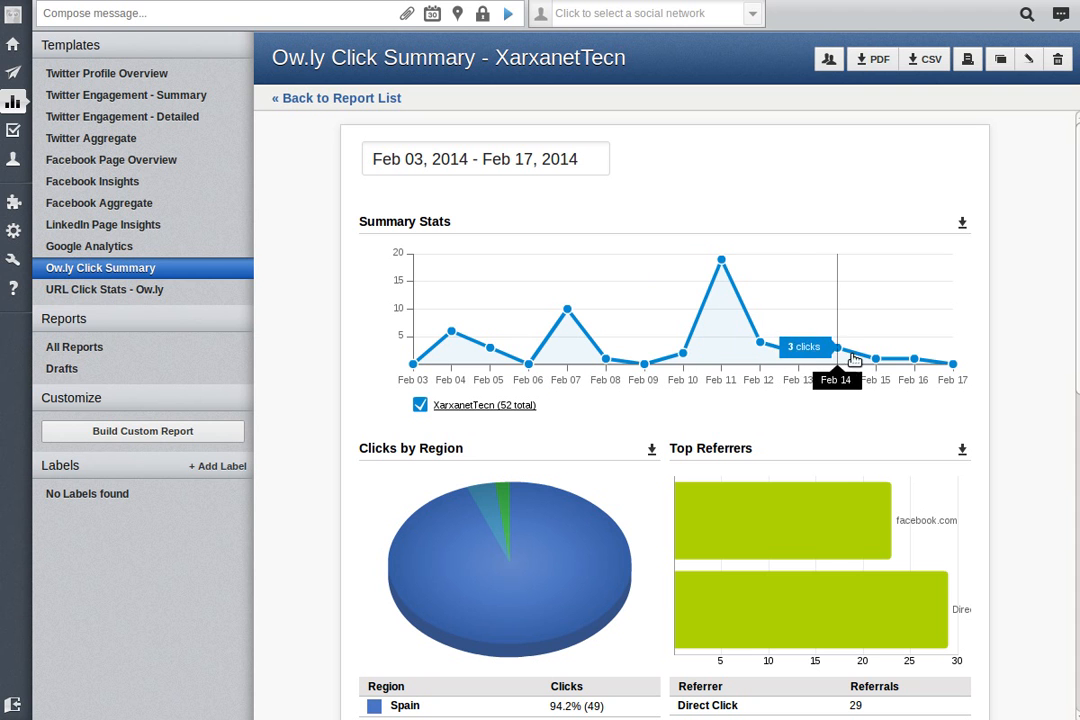
pyautogui.scroll(-3, 350, 397)
pyautogui.scroll(-3, 350, 397)
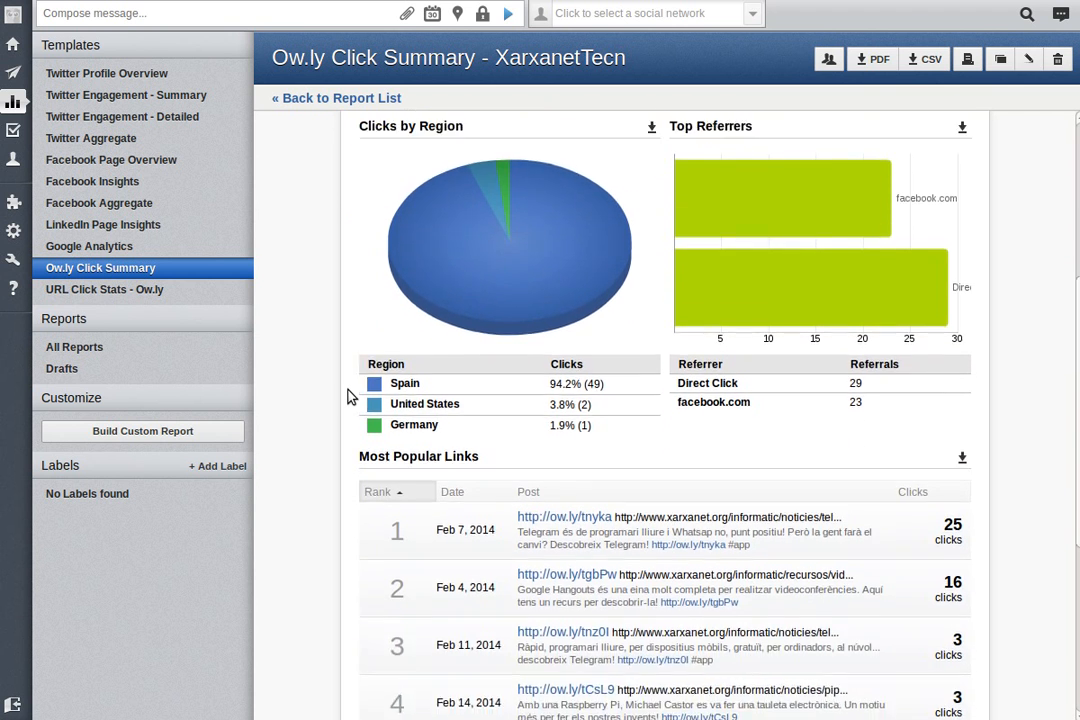
pyautogui.scroll(-2, 350, 397)
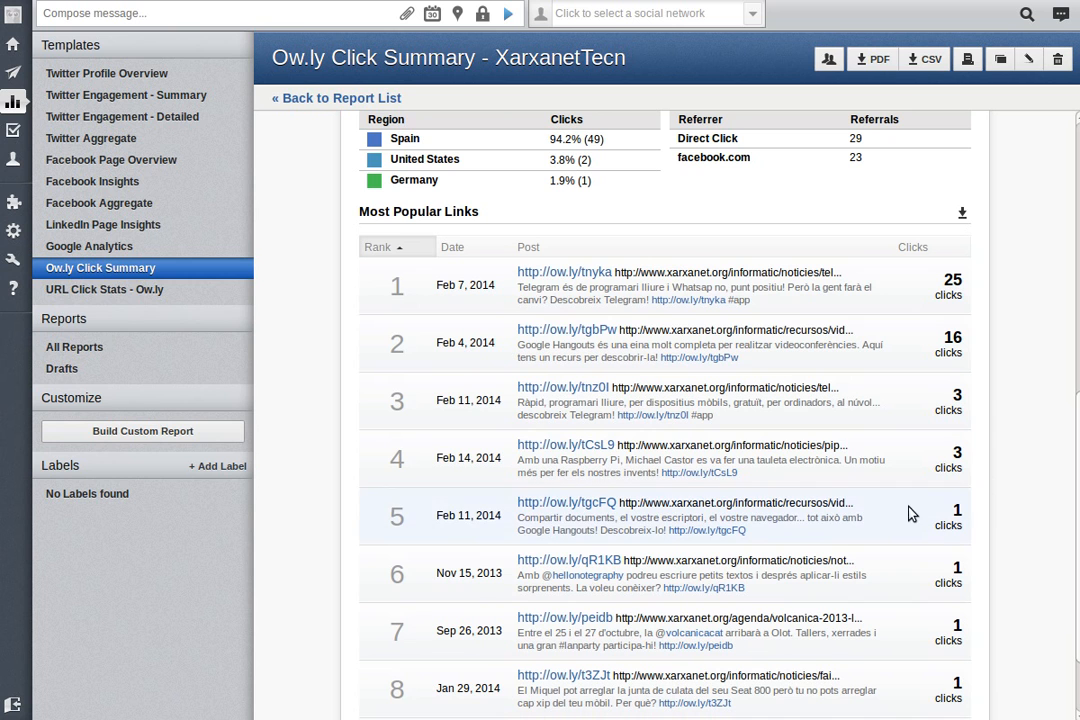
pyautogui.click(147, 292)
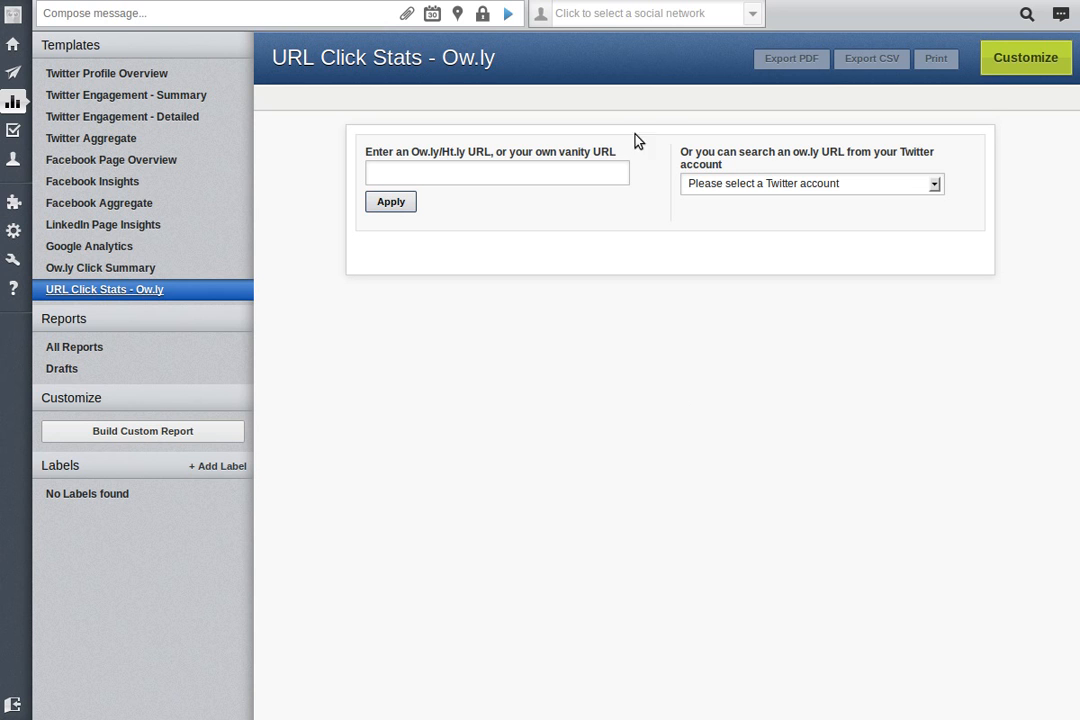
pyautogui.click(935, 188)
pyautogui.click(832, 203)
pyautogui.click(860, 188)
pyautogui.click(838, 215)
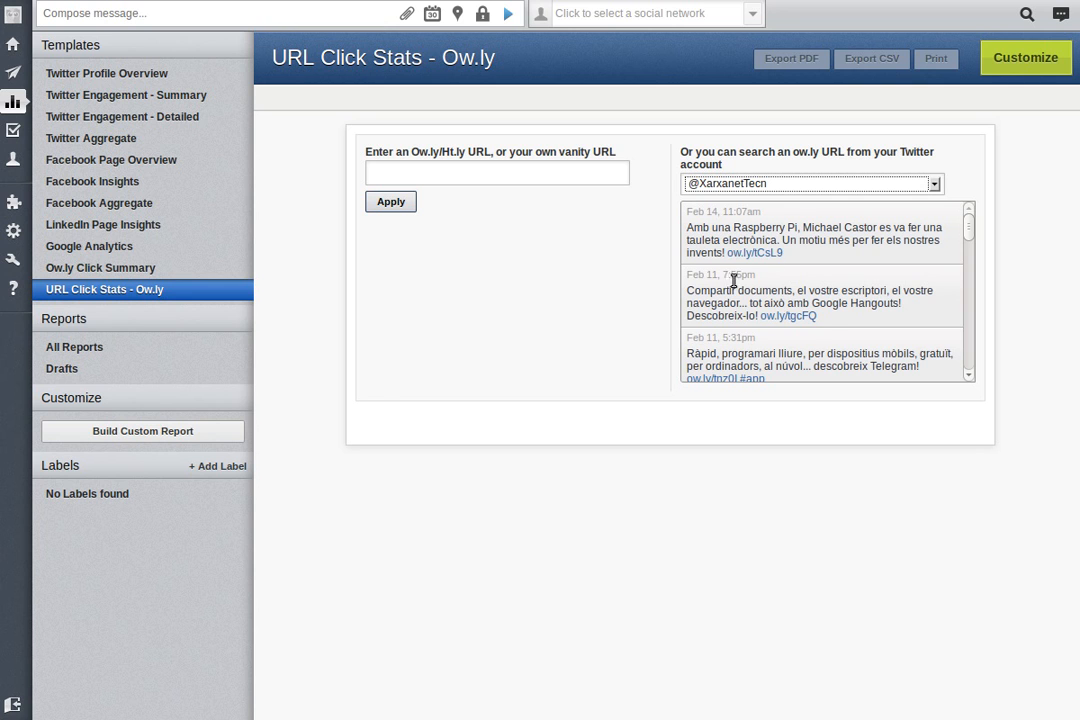
pyautogui.click(797, 318)
pyautogui.click(405, 206)
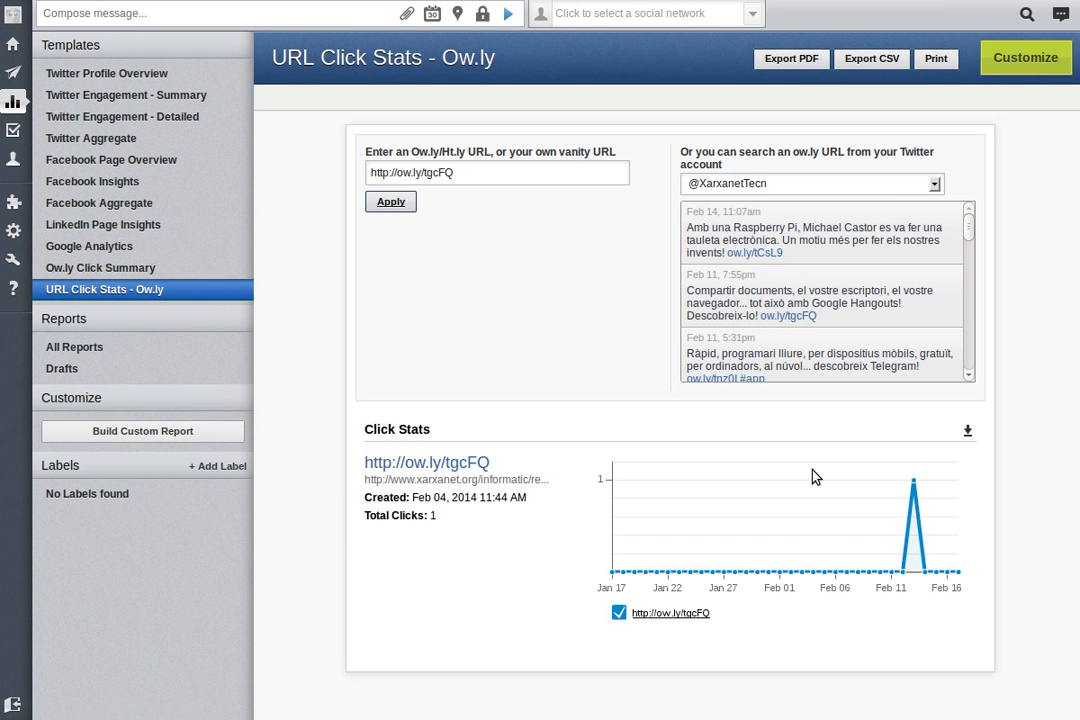
pyautogui.moveTo(910, 510)
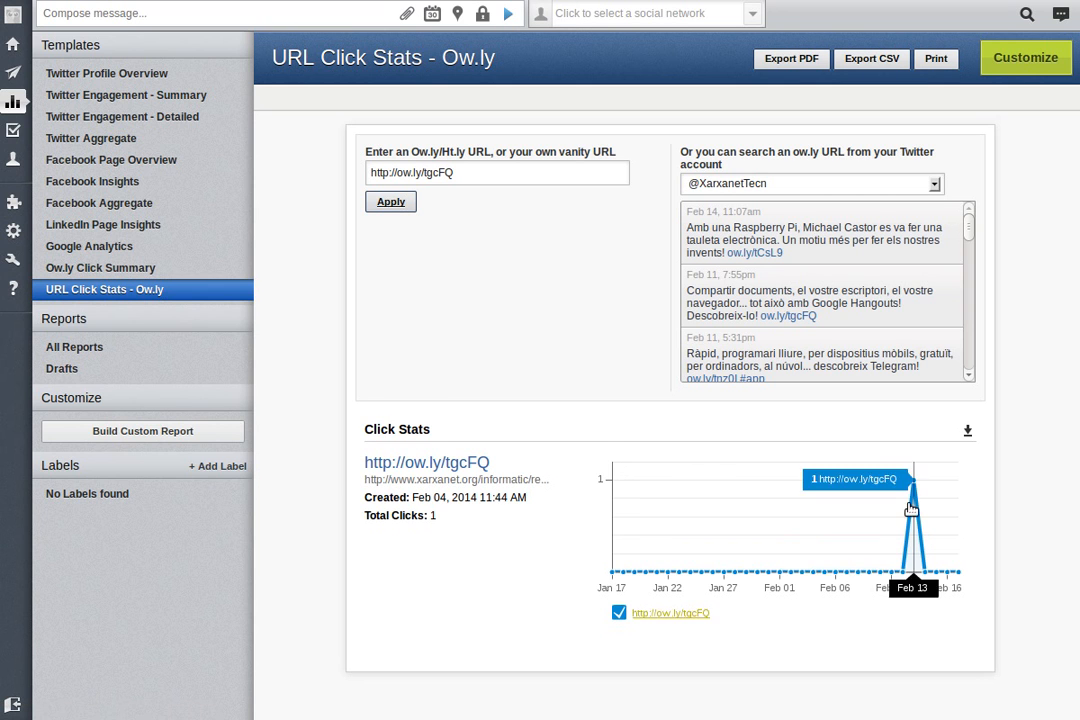